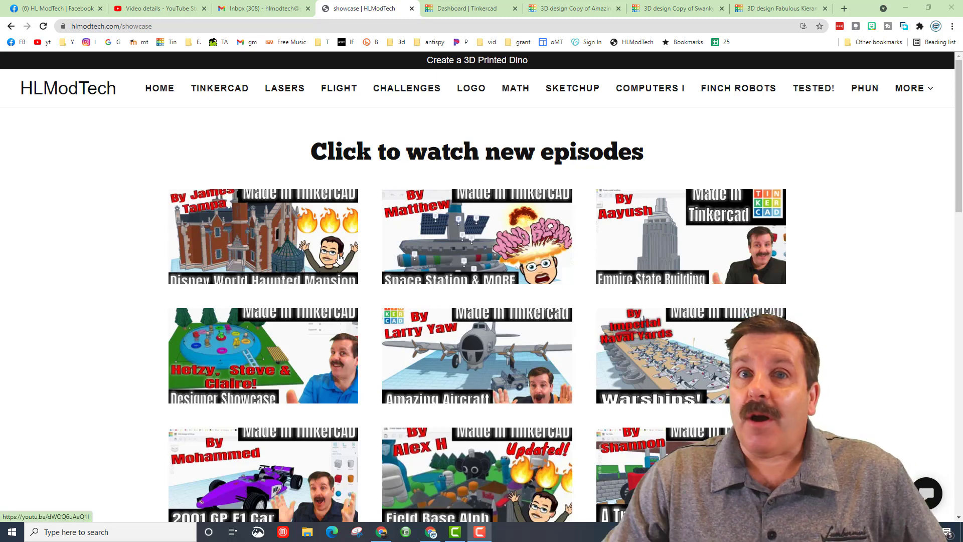
- Switch to the Fabulous Kieran-Jaban truck and orbit it to view its back, side and front
{"action": "left_click", "coordinate": [758, 9]}
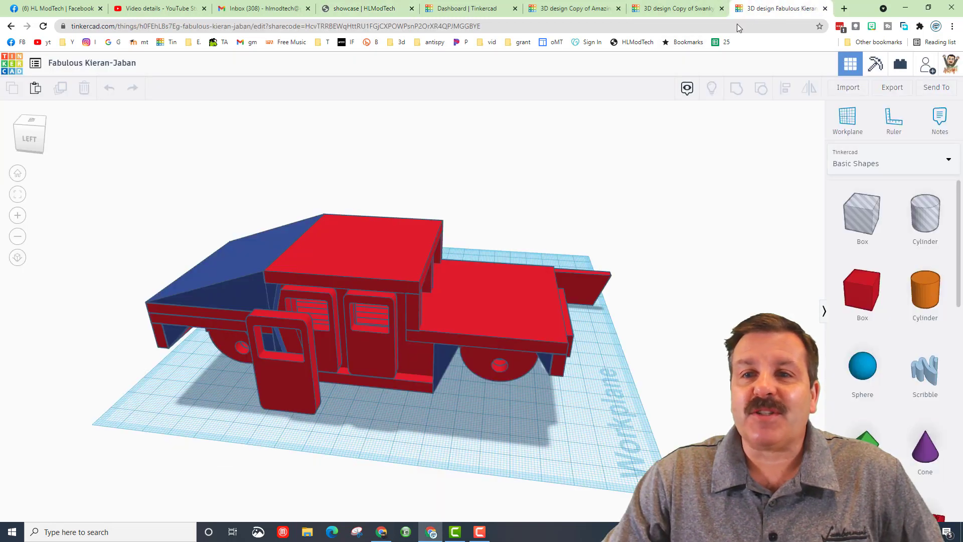
{"action": "mouse_move", "coordinate": [210, 409]}
{"action": "right_mouse_down"}
{"action": "mouse_move", "coordinate": [337, 384]}
{"action": "mouse_move", "coordinate": [306, 385]}
{"action": "right_mouse_up"}
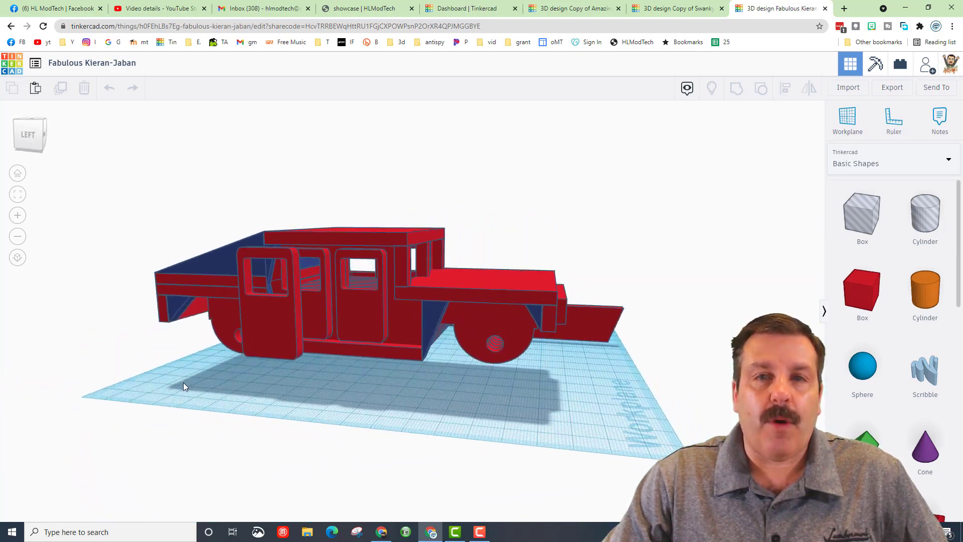
{"action": "right_click_drag", "start_coordinate": [305, 385], "coordinate": [183, 382]}
{"action": "right_click_drag", "start_coordinate": [451, 383], "coordinate": [211, 391]}
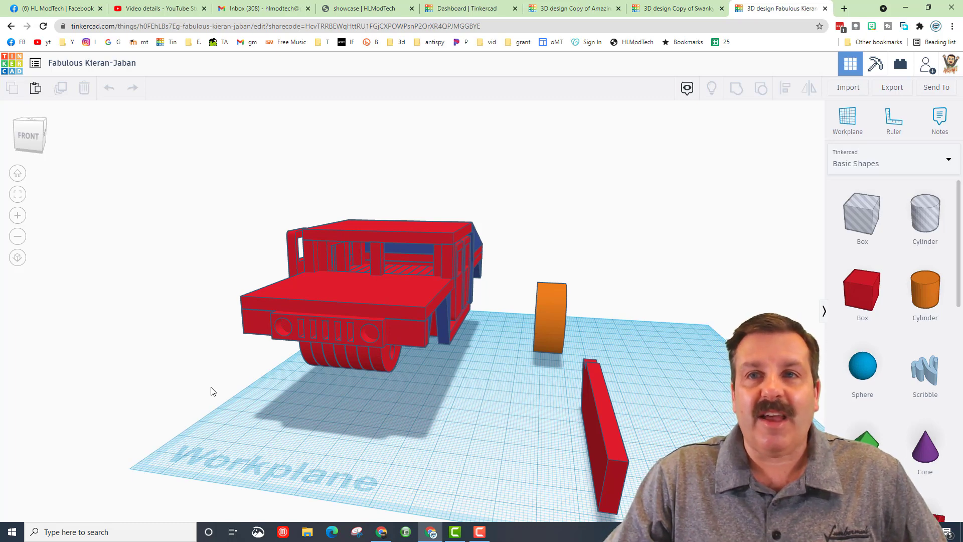
- Switch to Copy of Swanky Uusam-Bruticus and view its red, blue and orange flat parts from above
{"action": "left_click", "coordinate": [656, 11]}
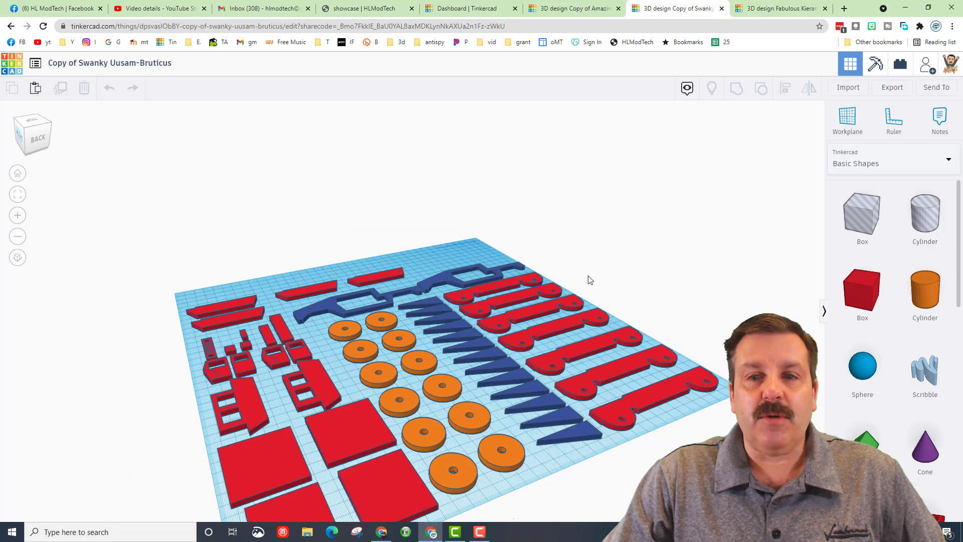
{"action": "right_click_drag", "start_coordinate": [573, 310], "coordinate": [346, 396]}
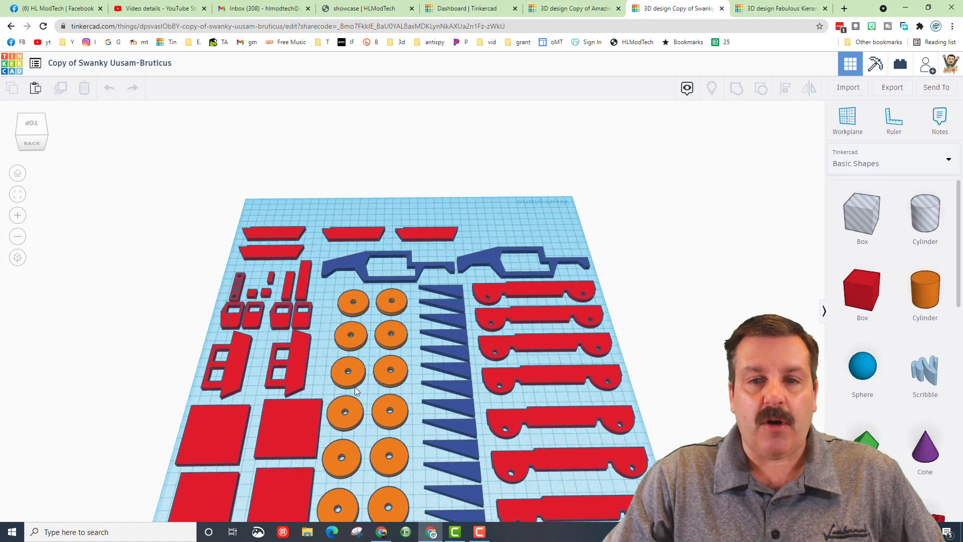
{"action": "scroll", "coordinate": [346, 396], "scroll_direction": "down", "scroll_amount": 3}
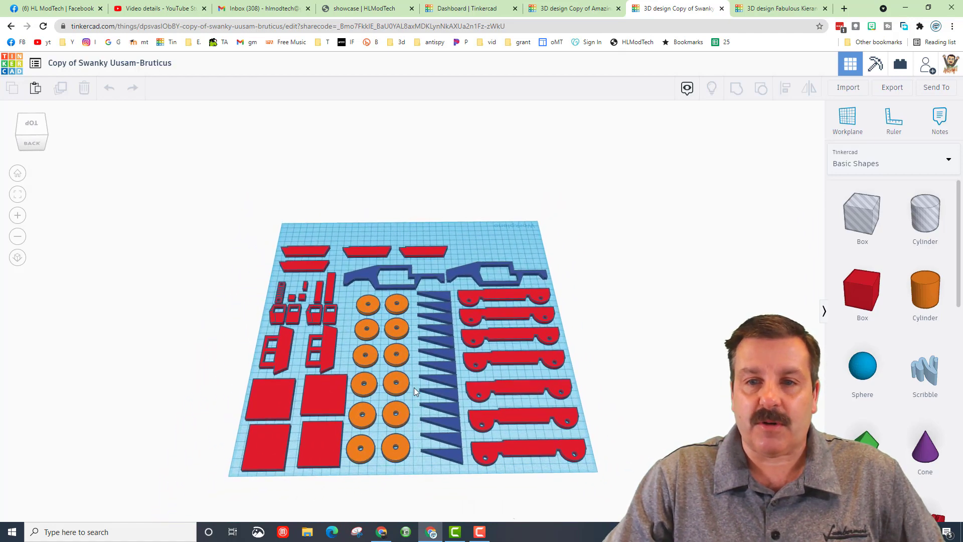
{"action": "right_click_drag", "start_coordinate": [369, 315], "coordinate": [197, 309]}
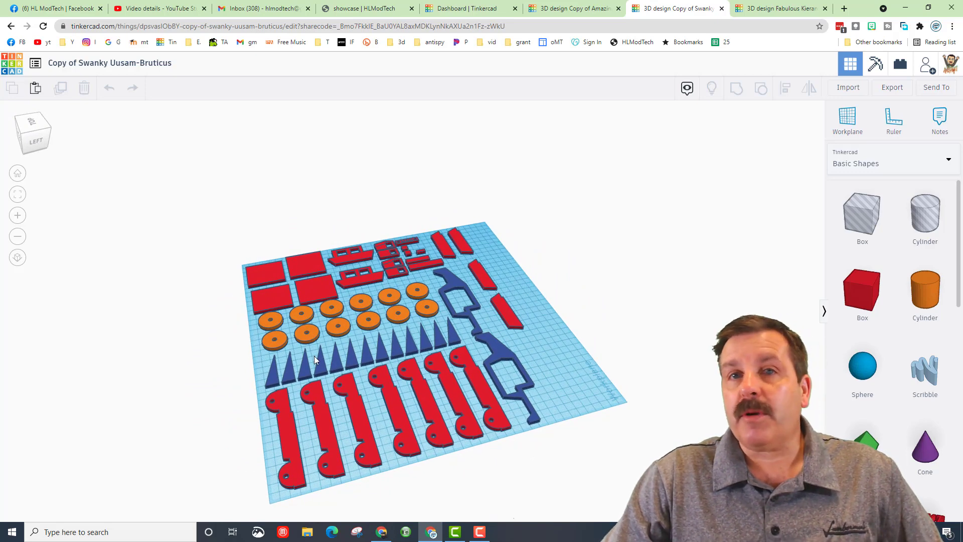
{"action": "mouse_move", "coordinate": [396, 360]}
{"action": "right_mouse_down"}
{"action": "mouse_move", "coordinate": [377, 349]}
{"action": "mouse_move", "coordinate": [429, 359]}
{"action": "mouse_move", "coordinate": [406, 354]}
{"action": "mouse_move", "coordinate": [404, 413]}
{"action": "right_mouse_up"}
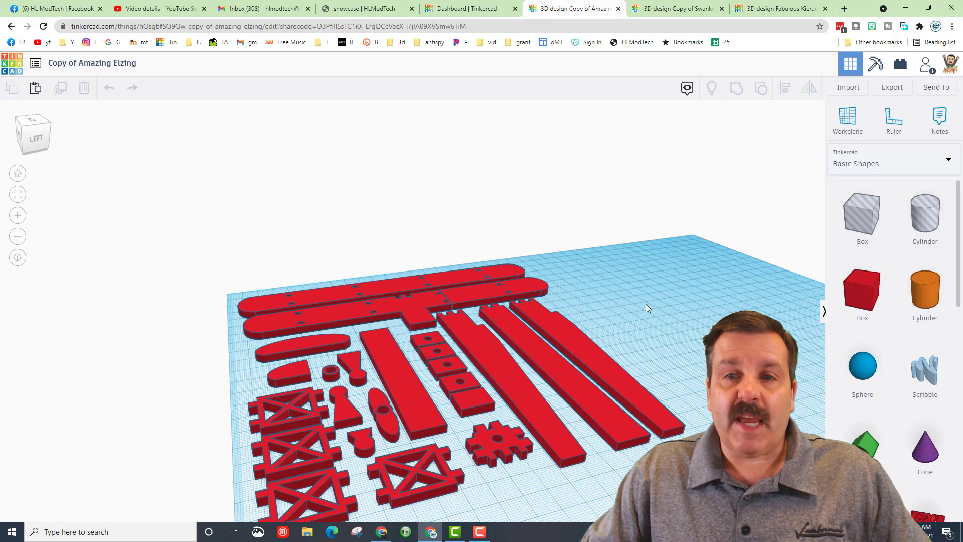
- Orbit the biplane parts to a top-front view
{"action": "mouse_move", "coordinate": [647, 305]}
{"action": "right_mouse_down"}
{"action": "mouse_move", "coordinate": [570, 337]}
{"action": "mouse_move", "coordinate": [376, 348]}
{"action": "mouse_move", "coordinate": [431, 365]}
{"action": "right_mouse_up"}
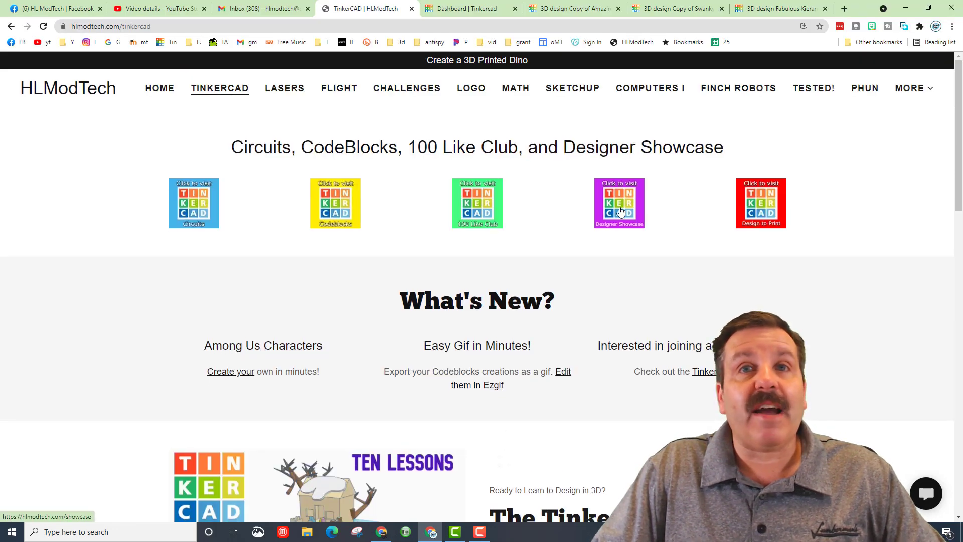
- Open the Designer Showcase episodes and the site's chat form, then return to the watering bucket design
{"action": "left_click", "coordinate": [620, 210]}
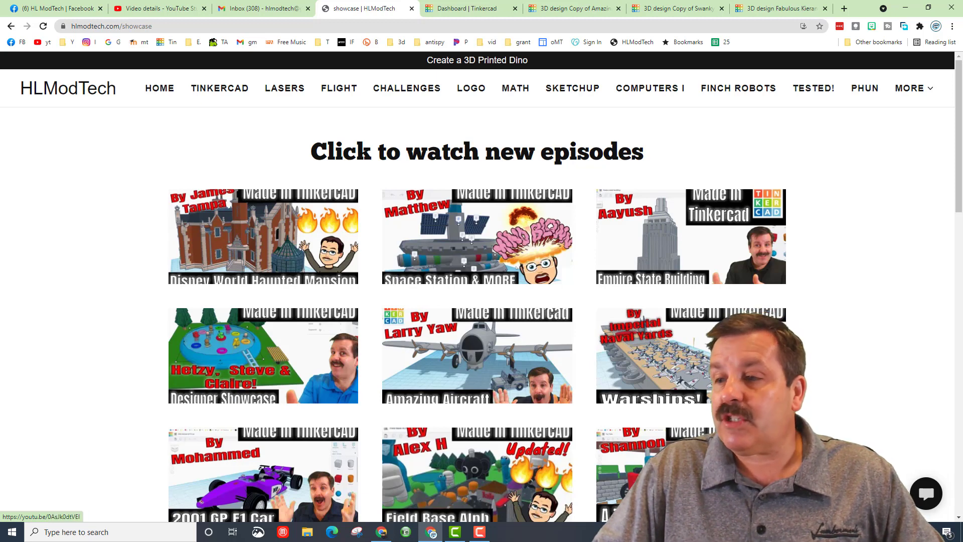
{"action": "left_click", "coordinate": [923, 500]}
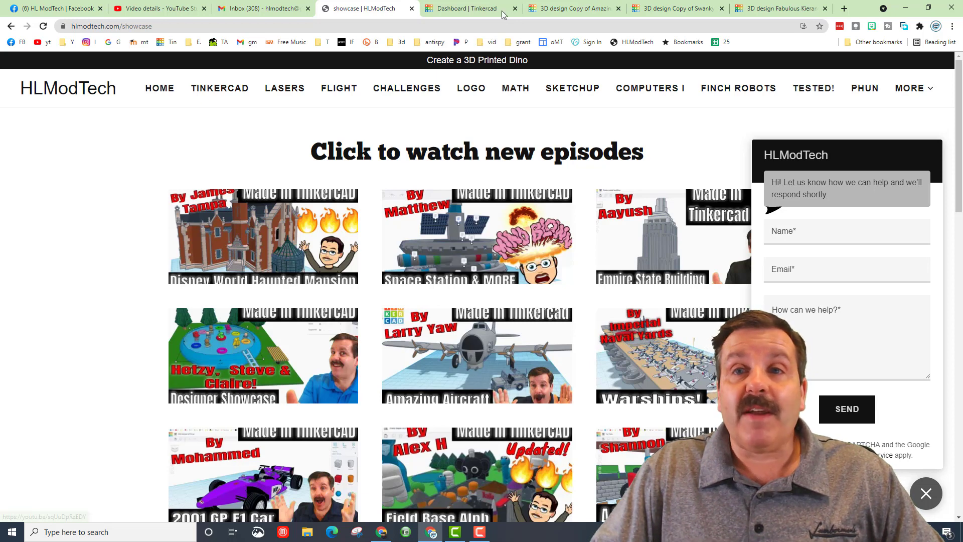
{"action": "left_click", "coordinate": [592, 8]}
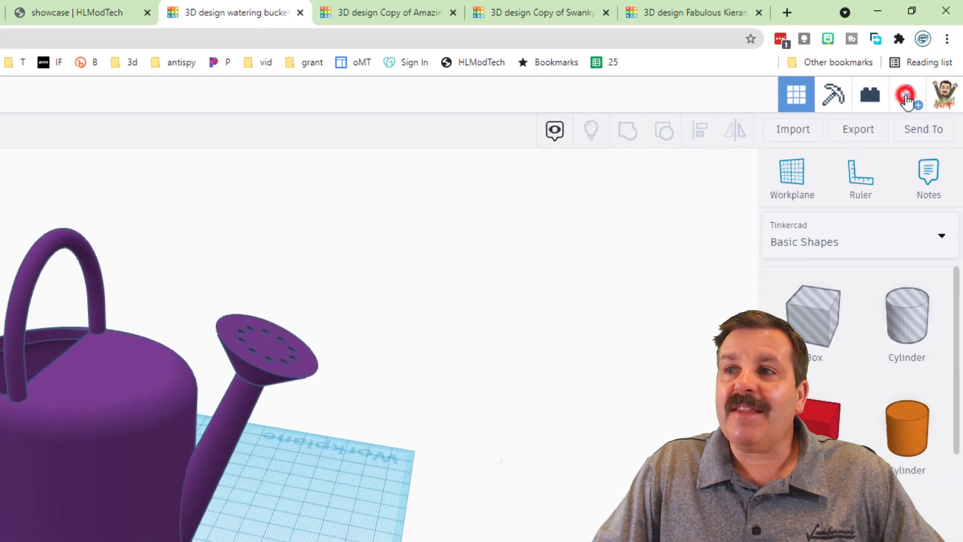
- Generate and copy a new collaboration link for watering bucket 4
{"action": "left_click", "coordinate": [926, 64]}
{"action": "left_click", "coordinate": [251, 480]}
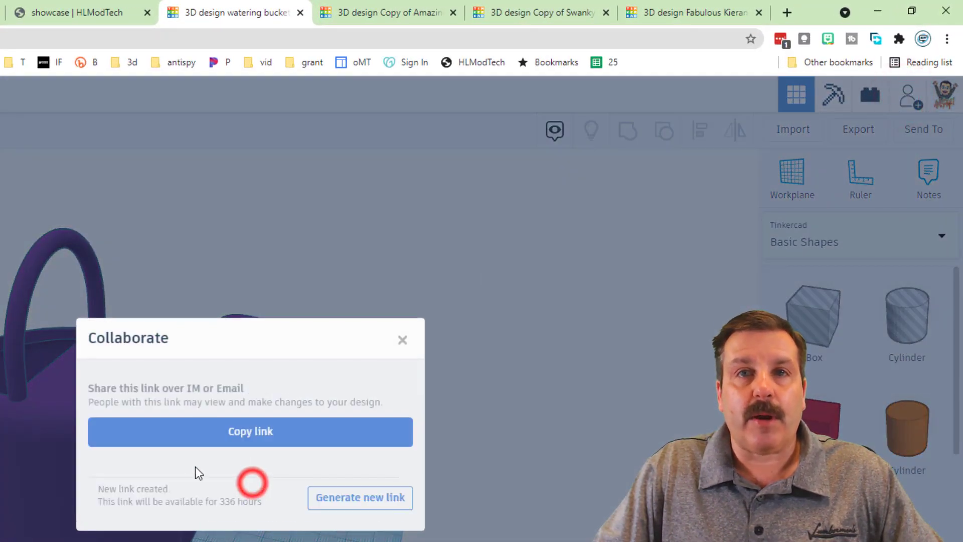
{"action": "left_click", "coordinate": [211, 432]}
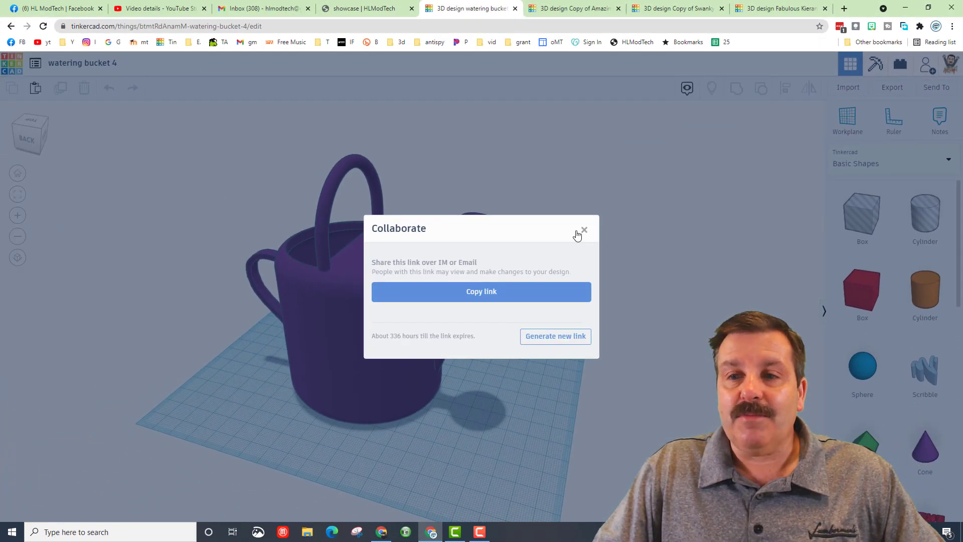
{"action": "left_click", "coordinate": [578, 230]}
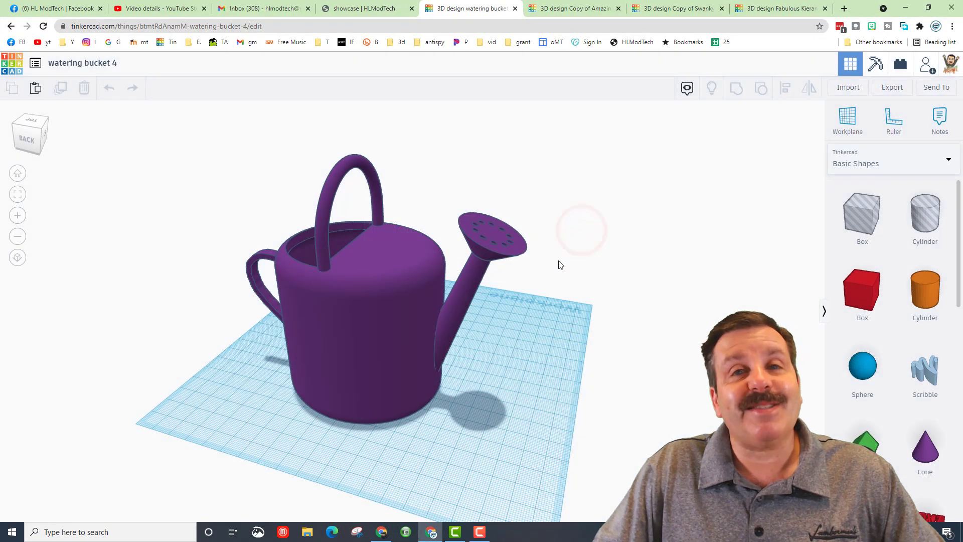
- Switch to the Tinkering with Tinkercad Facebook group tab with Ctrl+1
{"action": "key", "text": "ctrl+1"}
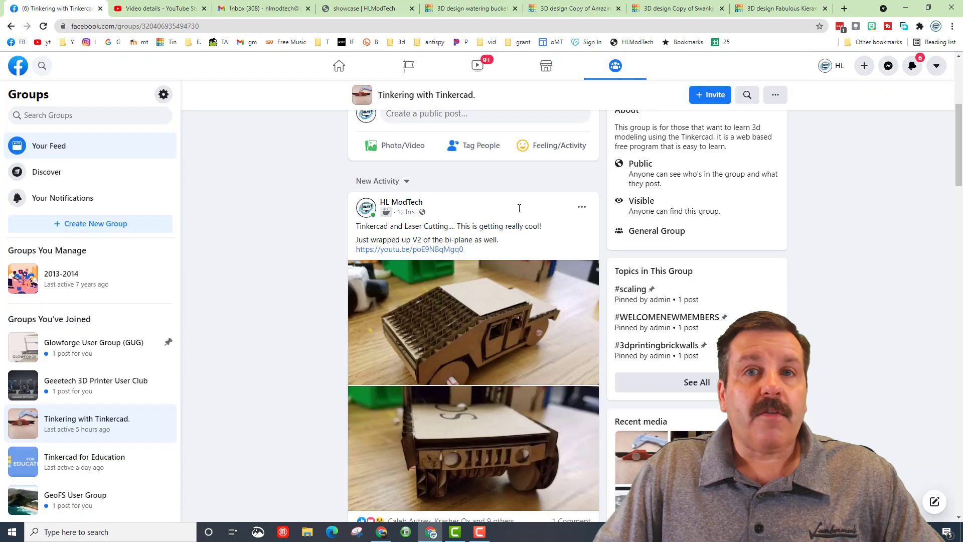